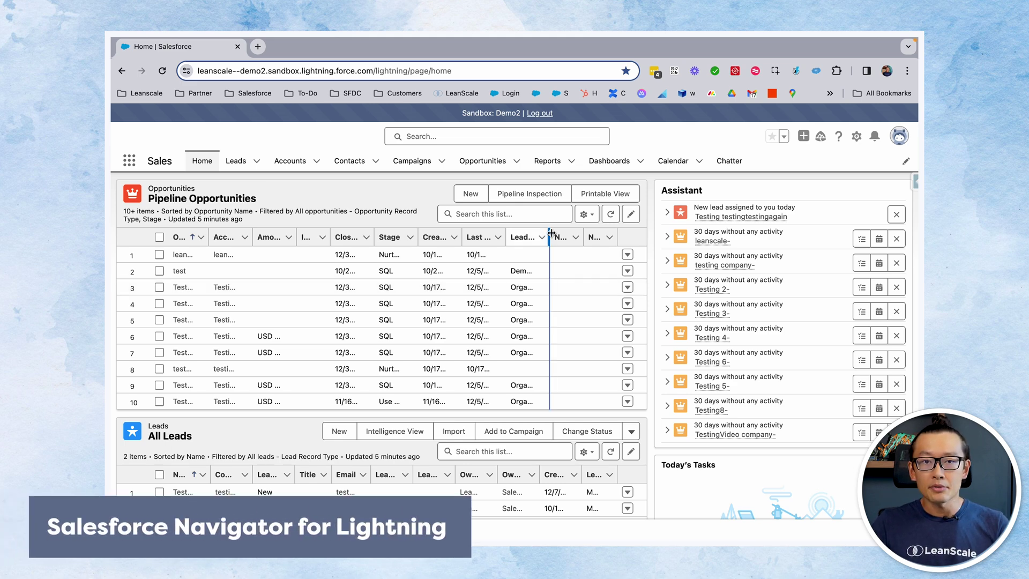
Search Google for 'salesforce navigator for lightning extension' in a new tab
{"action": "right_click", "coordinate": [797, 71]}
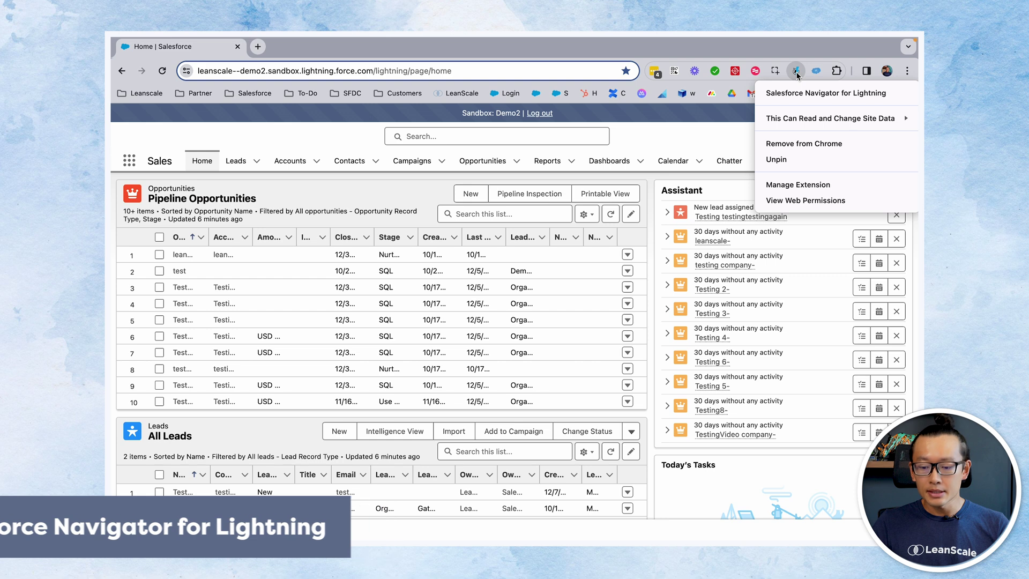
{"action": "left_click", "coordinate": [255, 51]}
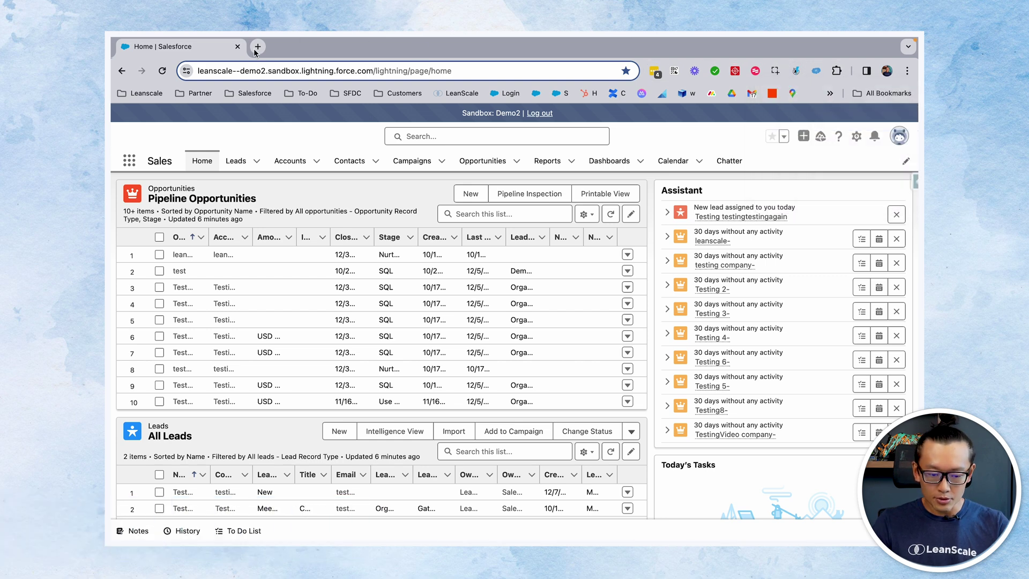
{"action": "left_click", "coordinate": [257, 50]}
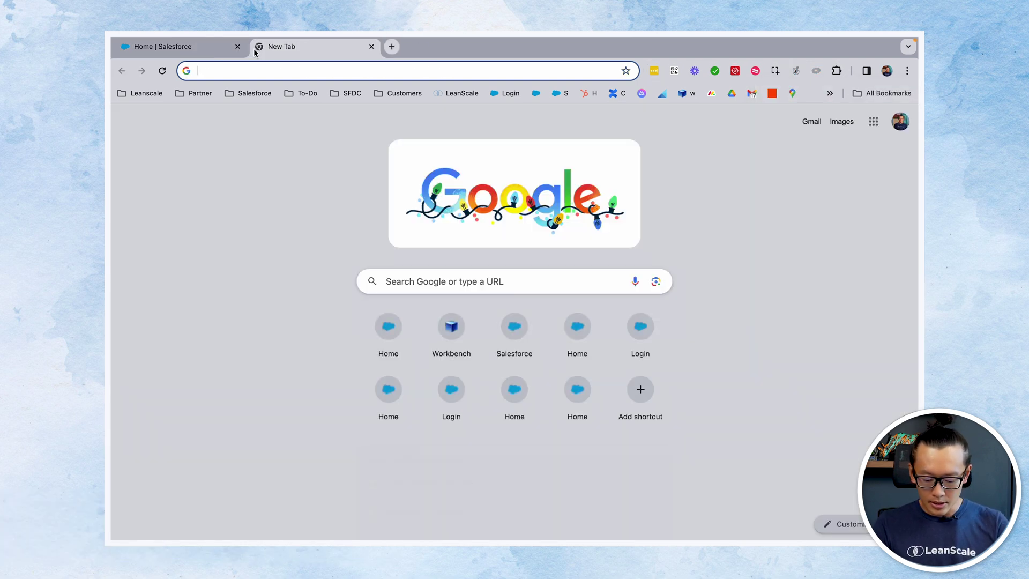
{"action": "type", "text": "salesforce"}
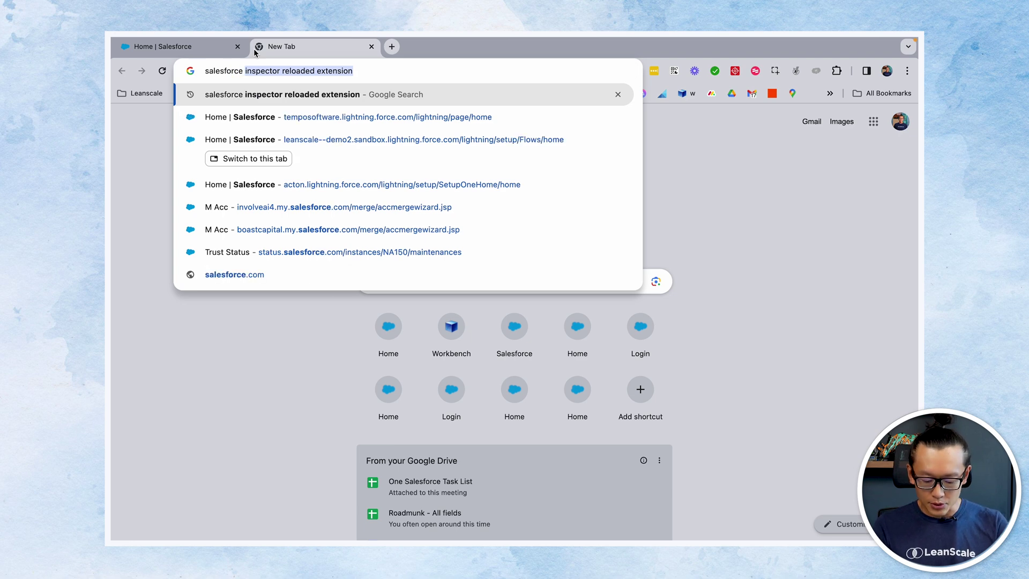
{"action": "type", "text": " navigator f"}
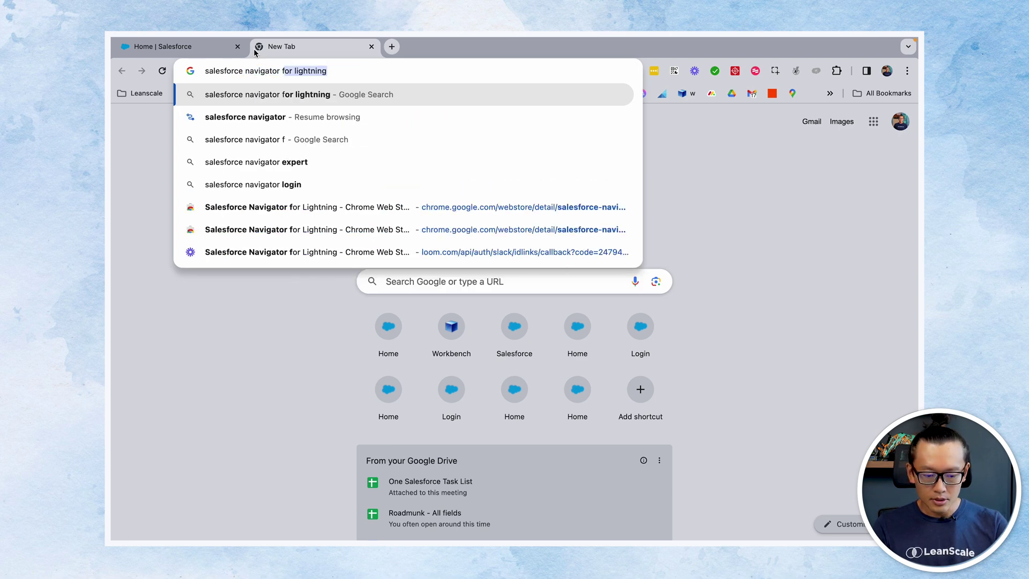
{"action": "type", "text": "or lightning extension"}
{"action": "key", "text": "Return"}
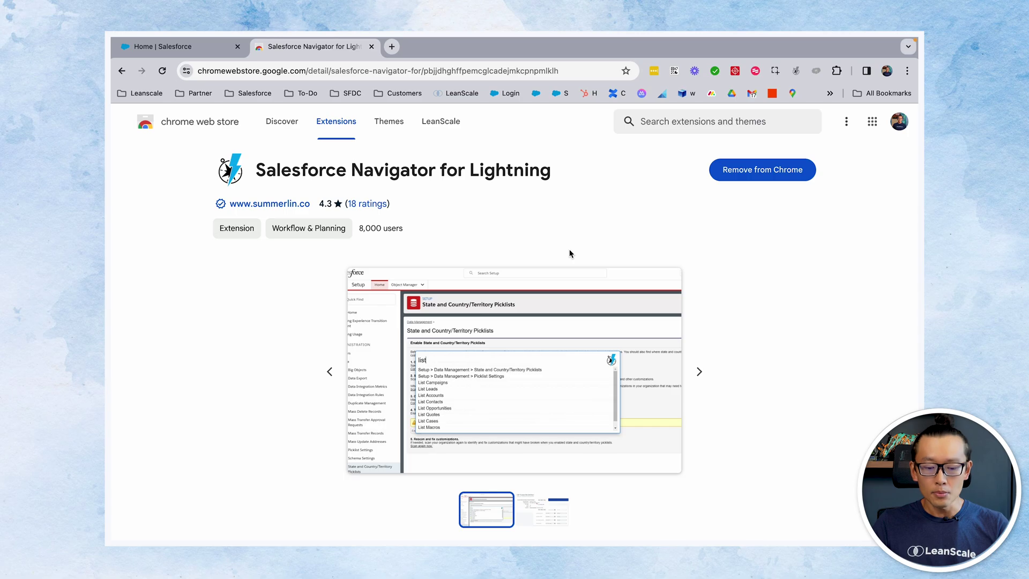
Return to the Home | Salesforce tab
{"action": "left_click", "coordinate": [176, 47]}
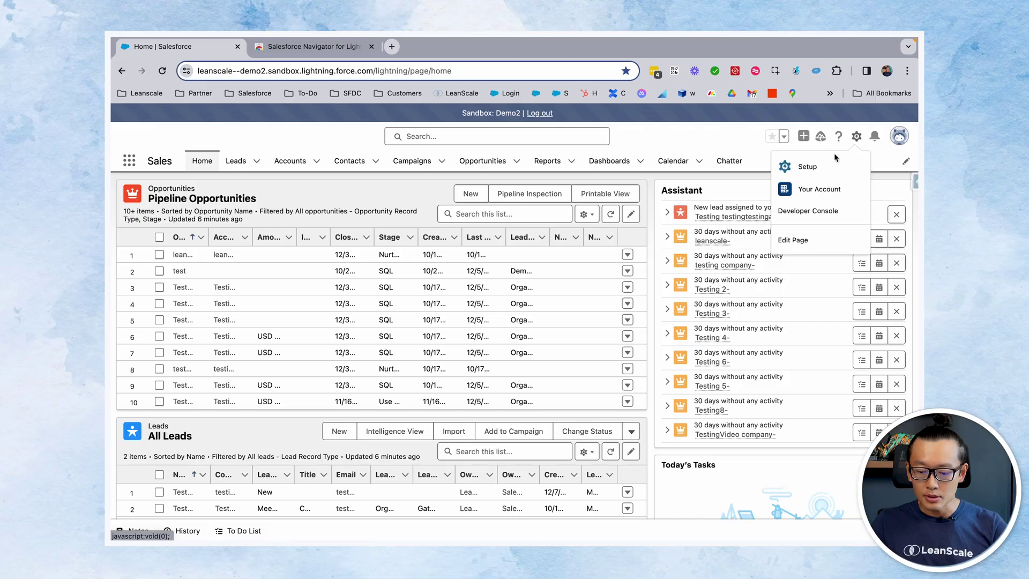
In Setup's Object Manager, filter for 'lead' and show Lead's Fields & Relationships
{"action": "left_click", "coordinate": [813, 166]}
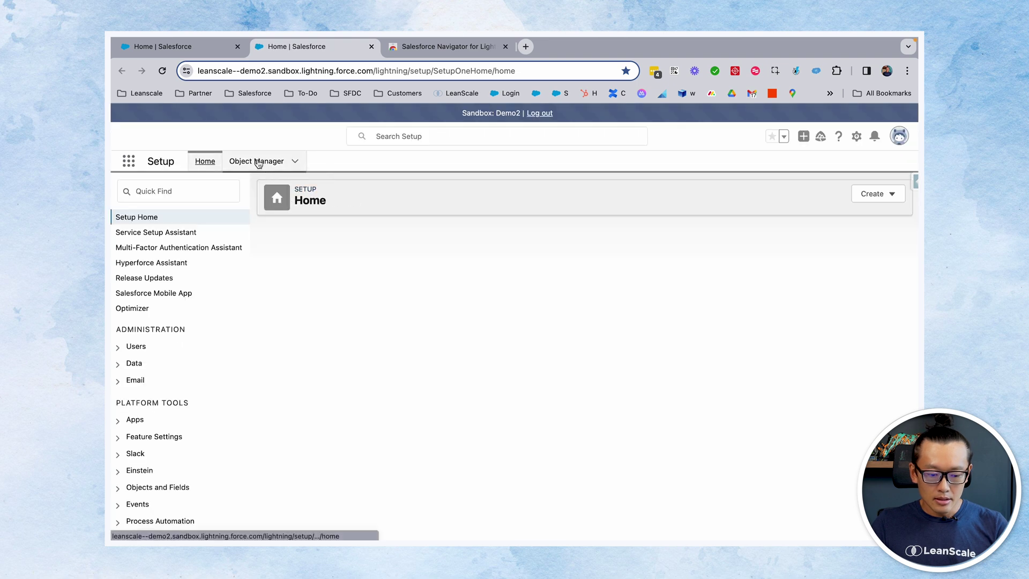
{"action": "left_click", "coordinate": [257, 162]}
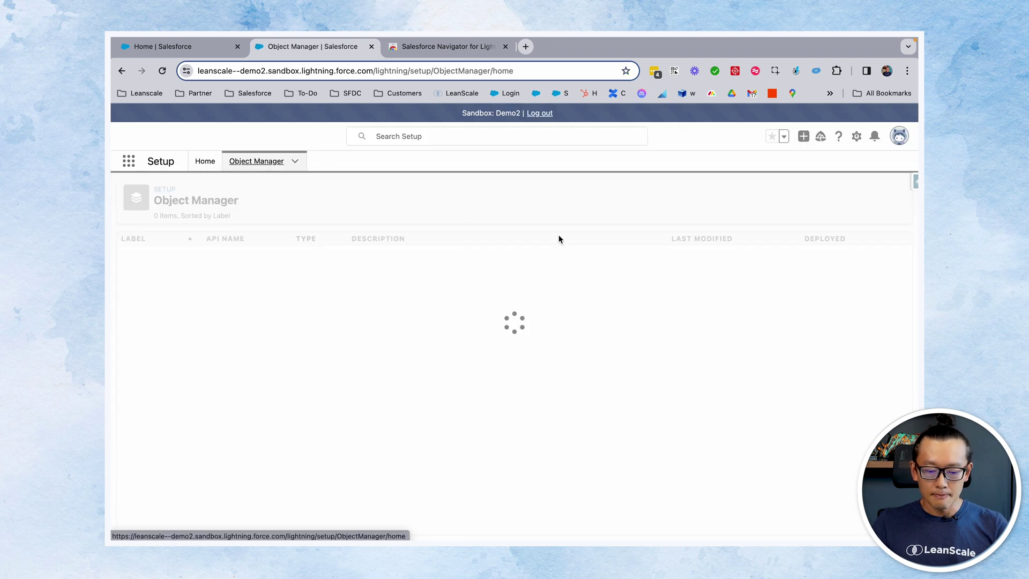
{"action": "left_click", "coordinate": [697, 193]}
{"action": "type", "text": "lead"}
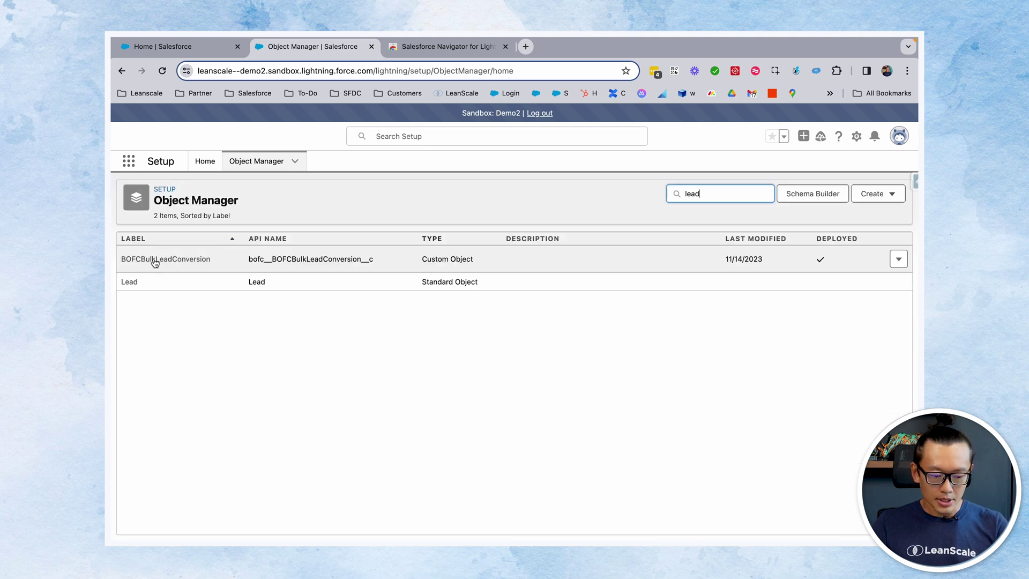
{"action": "left_click", "coordinate": [129, 282]}
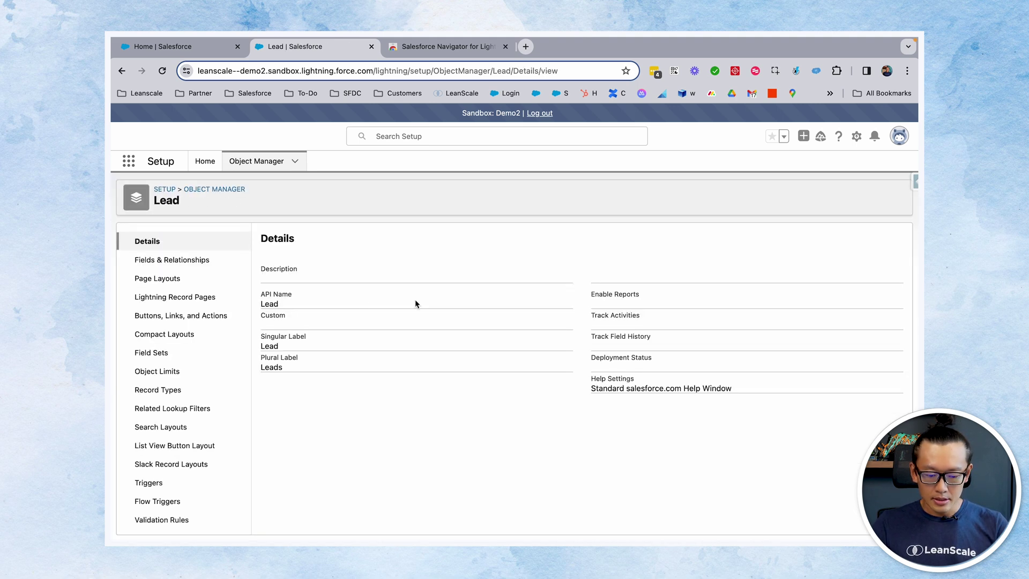
{"action": "left_click", "coordinate": [191, 260]}
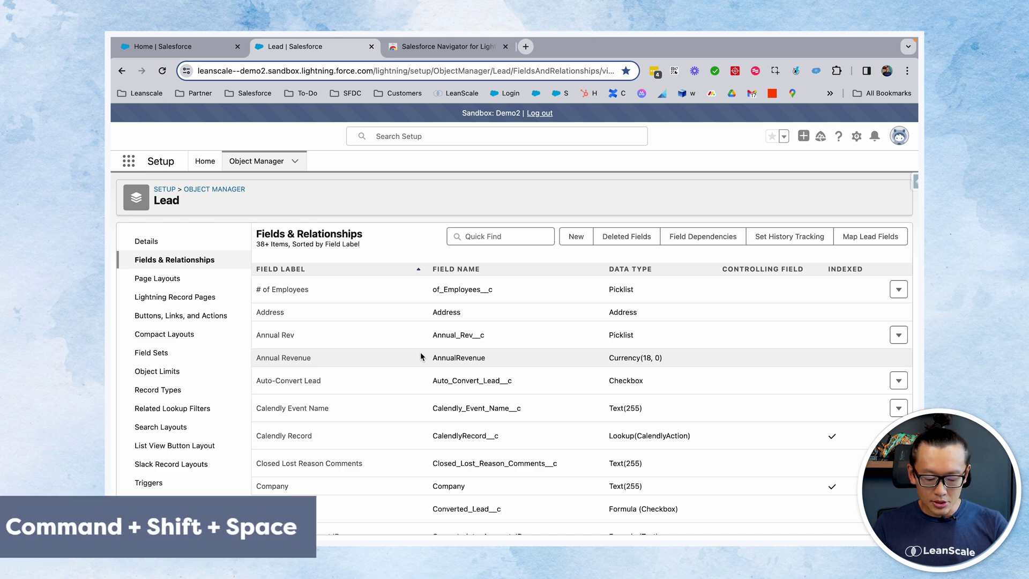
{"action": "key", "text": "super+shift+space"}
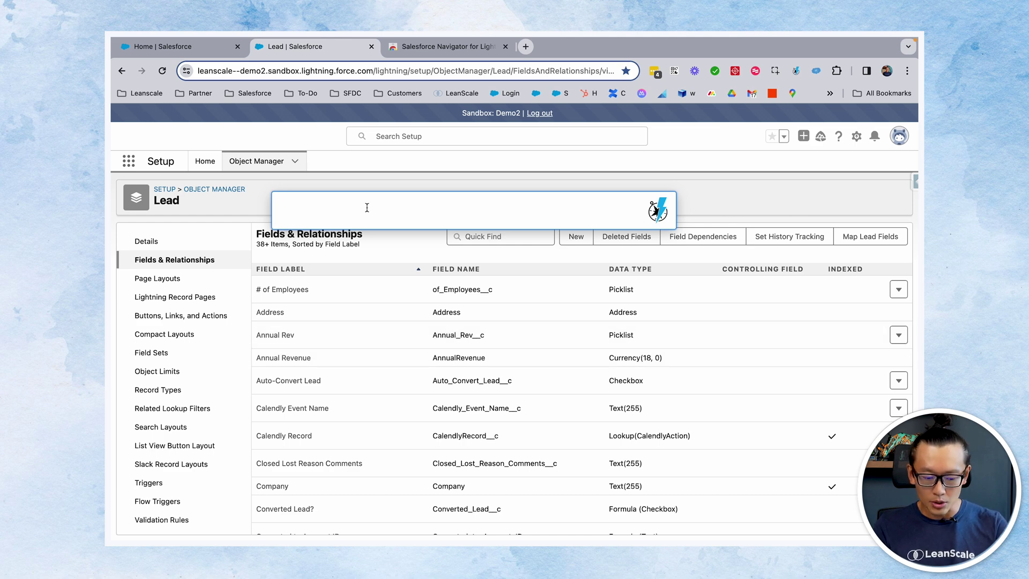
{"action": "type", "text": "home"}
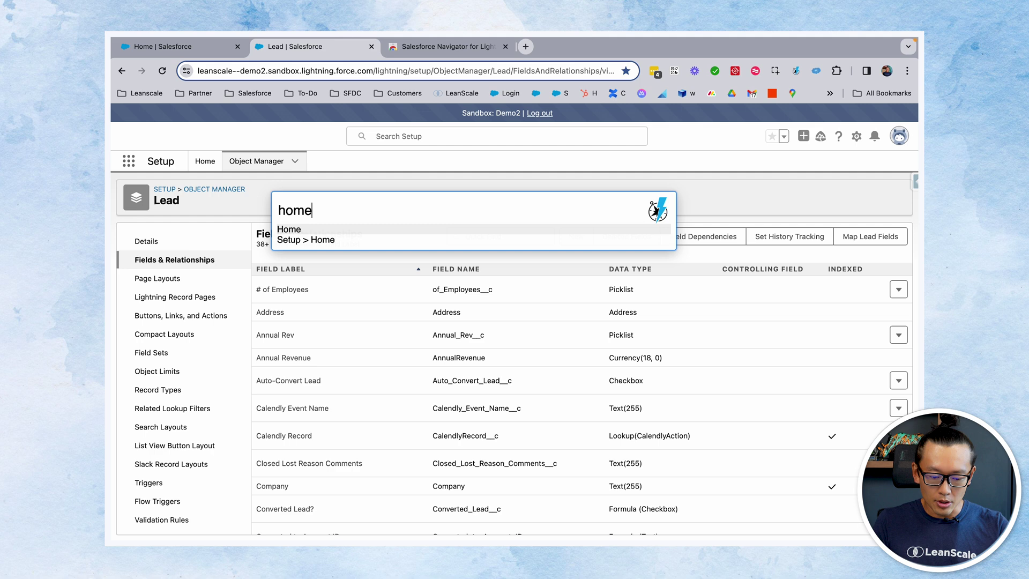
{"action": "key", "text": "Return"}
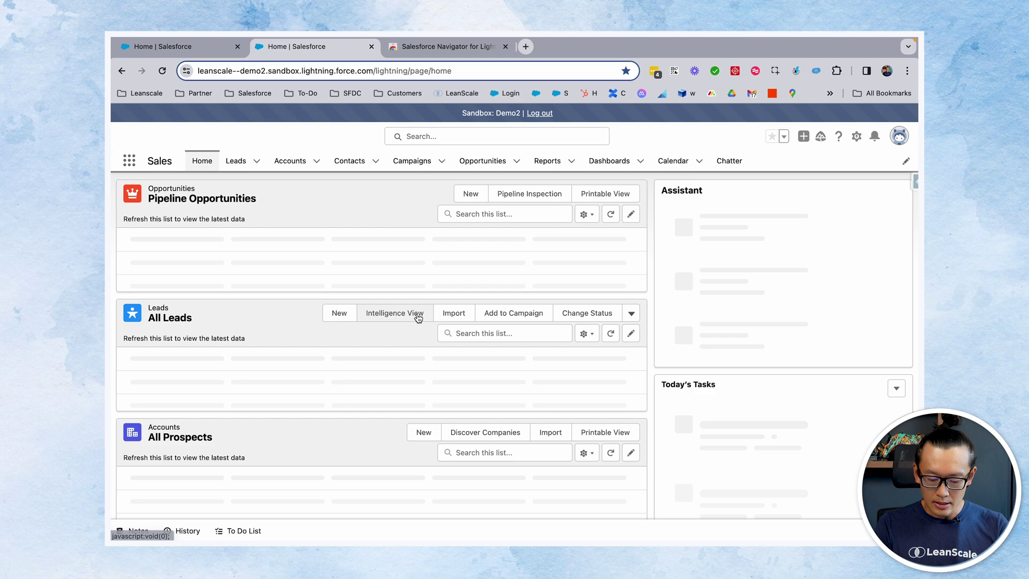
{"action": "key", "text": "super+shift+space"}
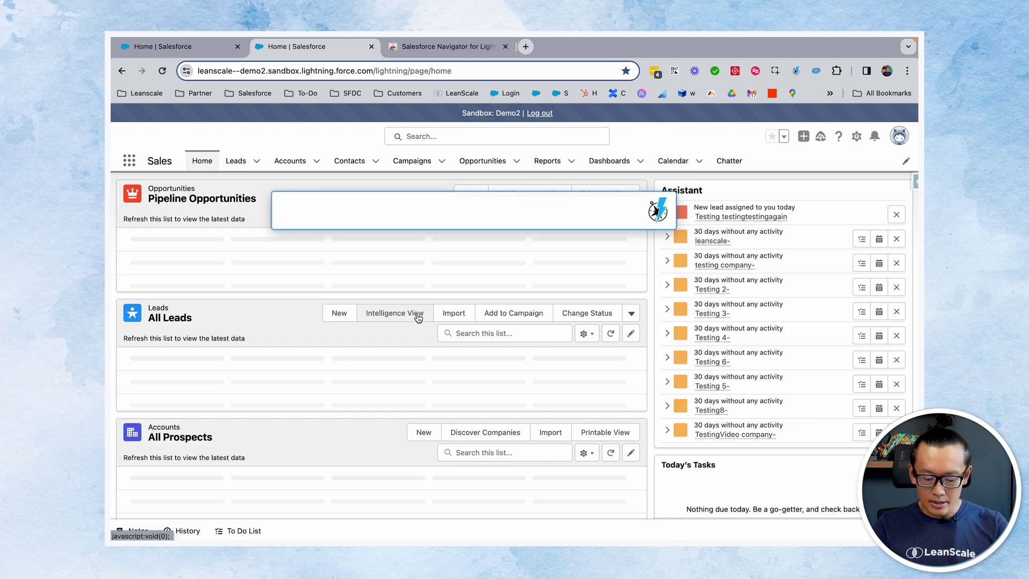
{"action": "scroll", "coordinate": [418, 318], "scroll_direction": "down", "scroll_amount": 10}
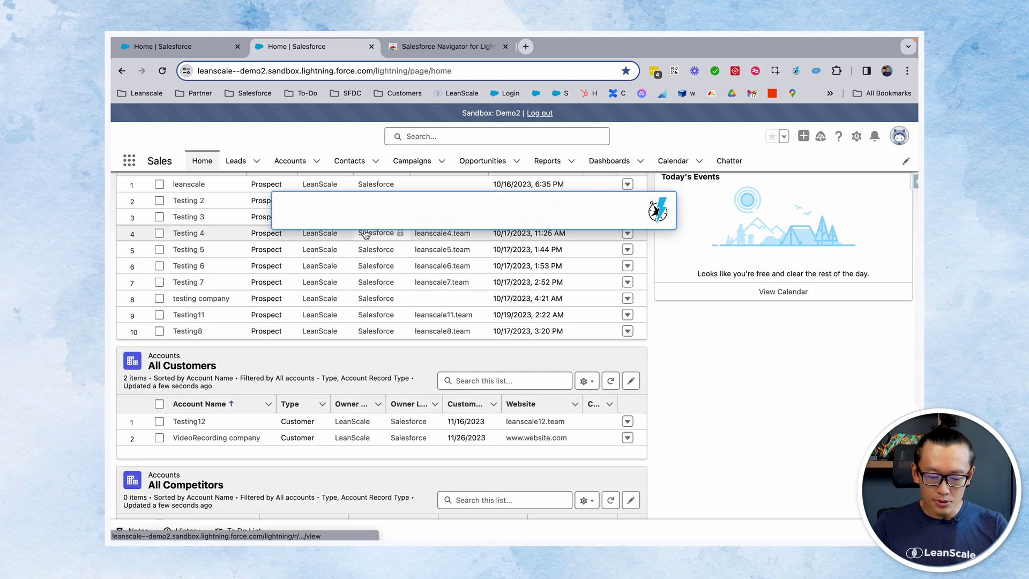
{"action": "type", "text": "lead field"}
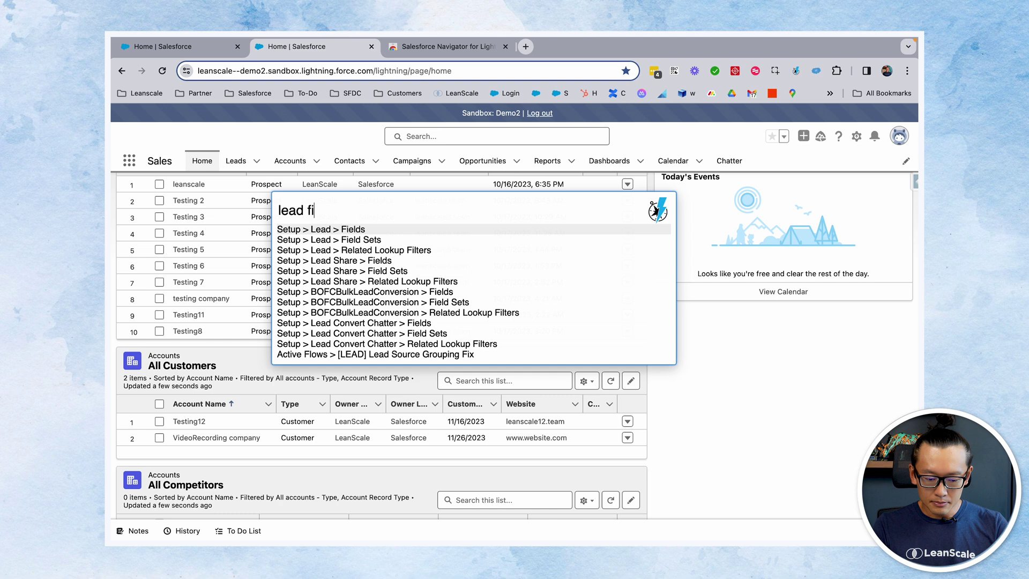
{"action": "left_click", "coordinate": [335, 236]}
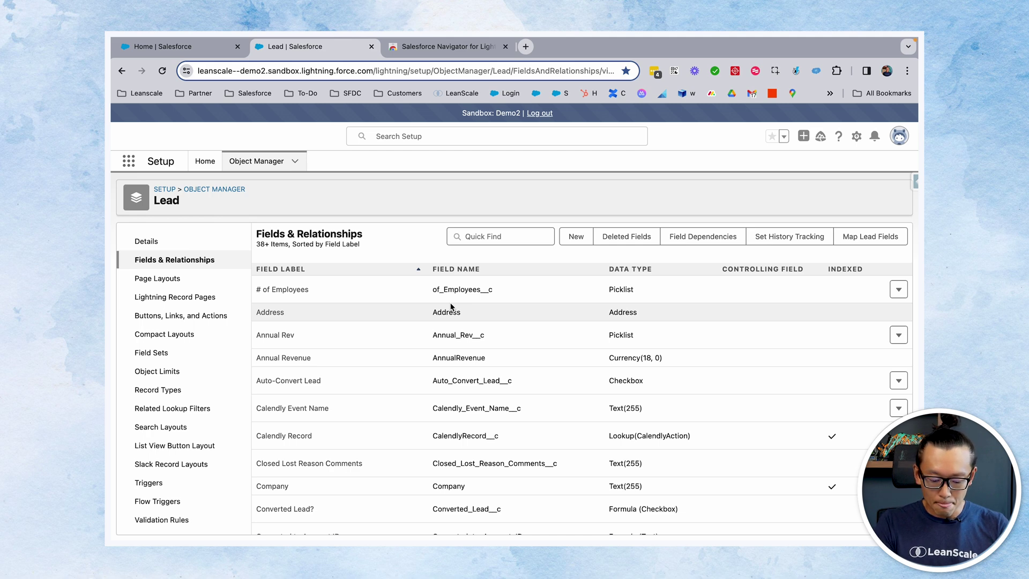
Find 'flow lead' in Navigator and open the [LEAD] Test flow in Flow Builder
{"action": "key", "text": "super+shift+space"}
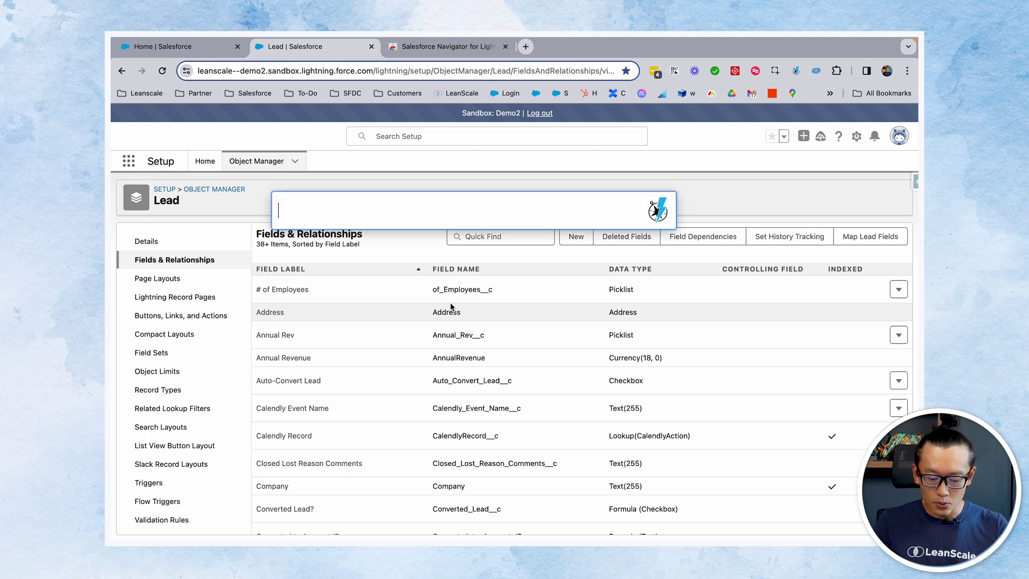
{"action": "type", "text": "flow"}
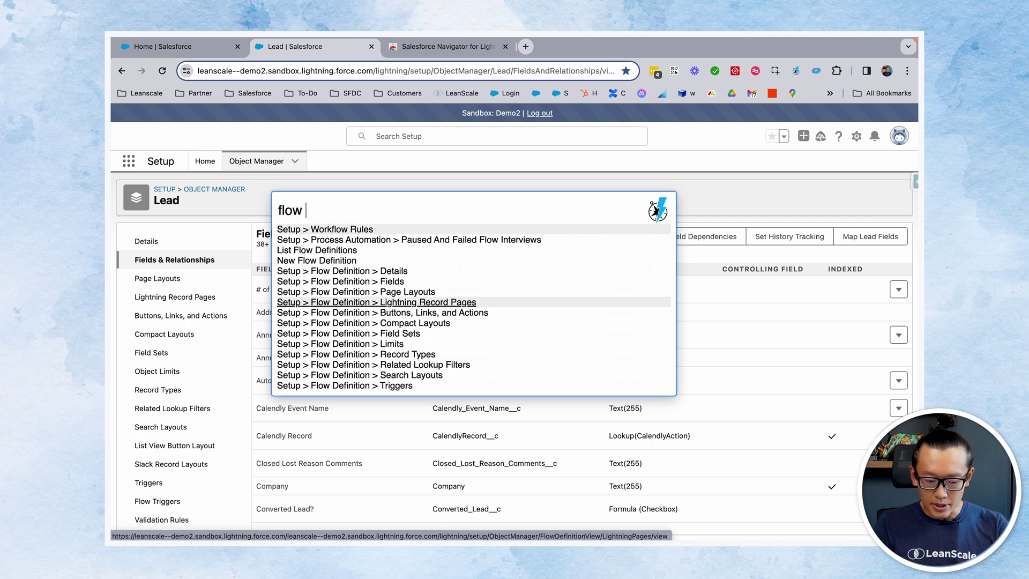
{"action": "type", "text": " lead"}
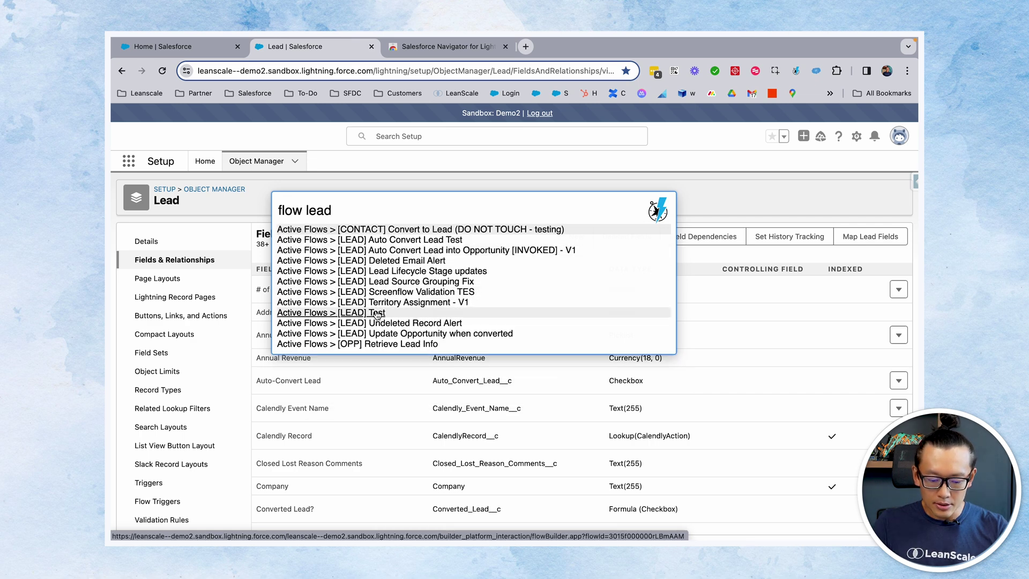
{"action": "left_click", "coordinate": [376, 315]}
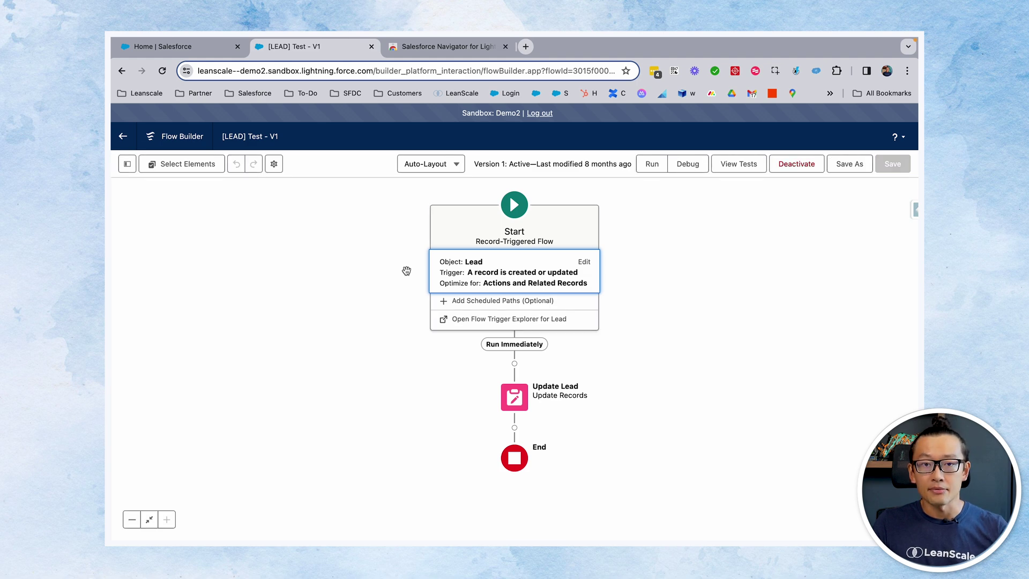
Start a new Account record by searching 'new accoun' in Navigator
{"action": "key", "text": "ctrl+shift+space"}
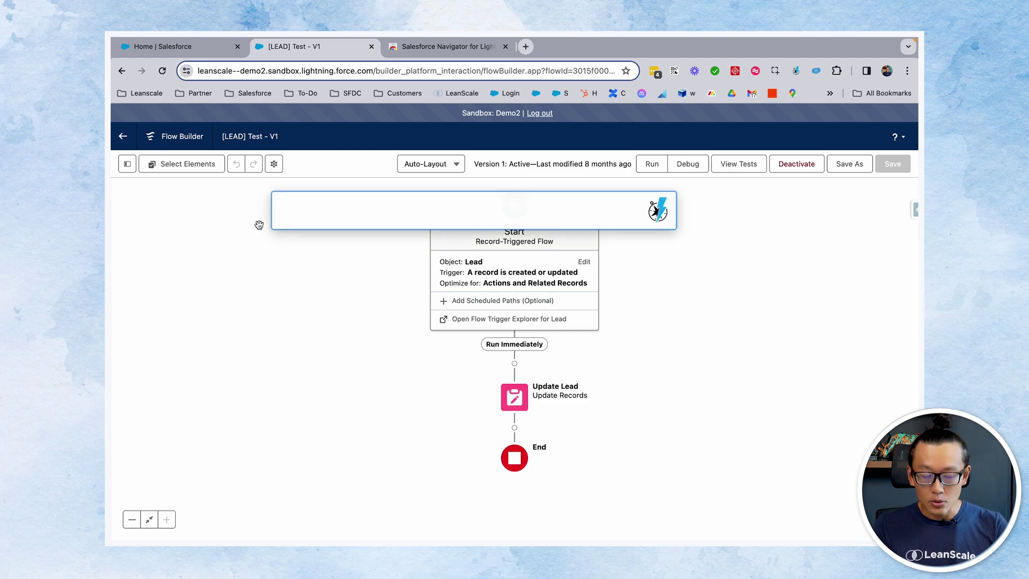
{"action": "type", "text": "create"}
{"action": "key", "text": "BackSpace"}
{"action": "key", "text": "BackSpace"}
{"action": "key", "text": "BackSpace"}
{"action": "key", "text": "BackSpace"}
{"action": "key", "text": "BackSpace"}
{"action": "key", "text": "BackSpace"}
{"action": "type", "text": "ob"}
{"action": "key", "text": "BackSpace"}
{"action": "key", "text": "BackSpace"}
{"action": "type", "text": "new account"}
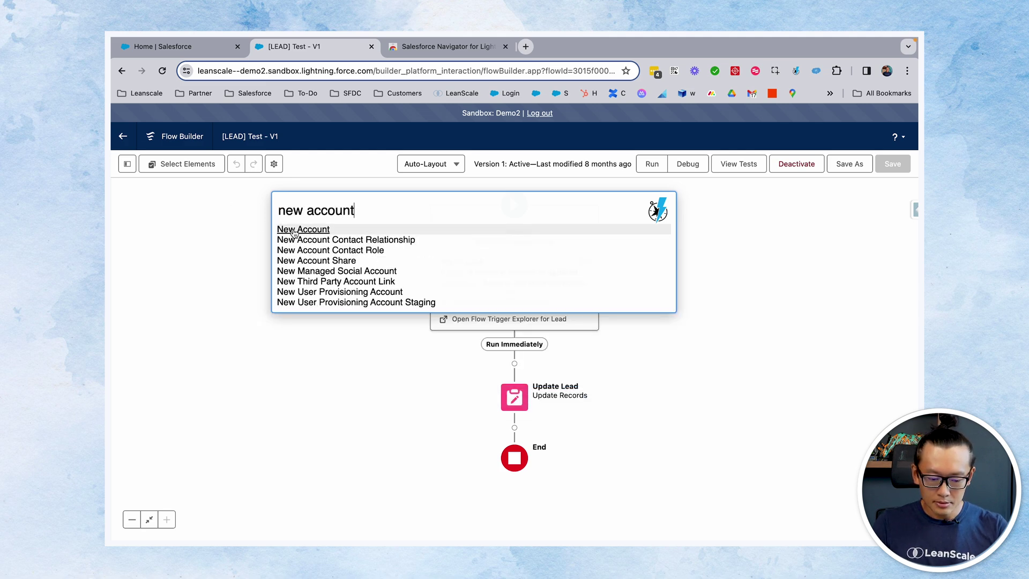
{"action": "left_click", "coordinate": [292, 231]}
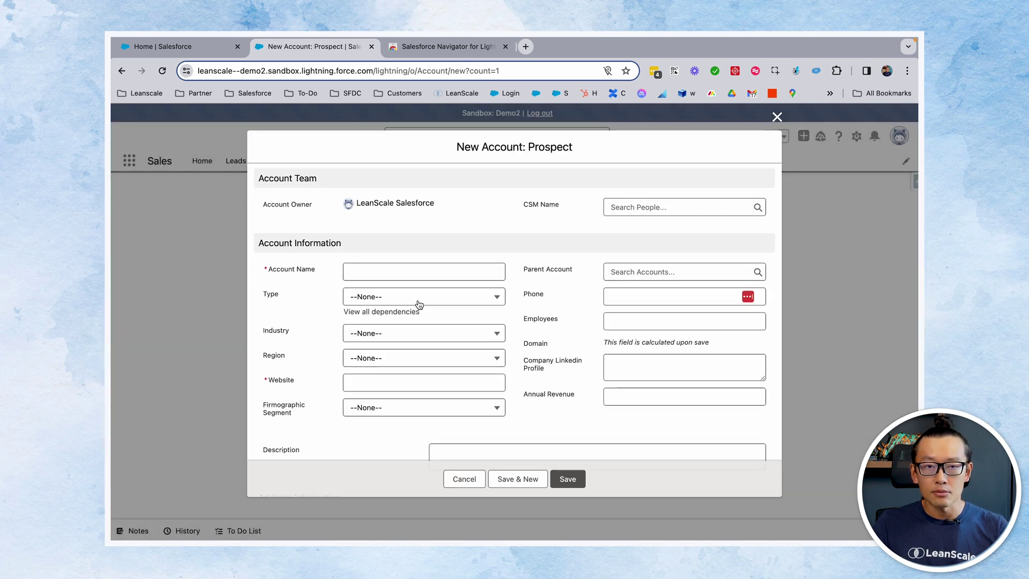
Start a new Lead record via the Navigator query 'new lead'
{"action": "key", "text": "super+shift+space"}
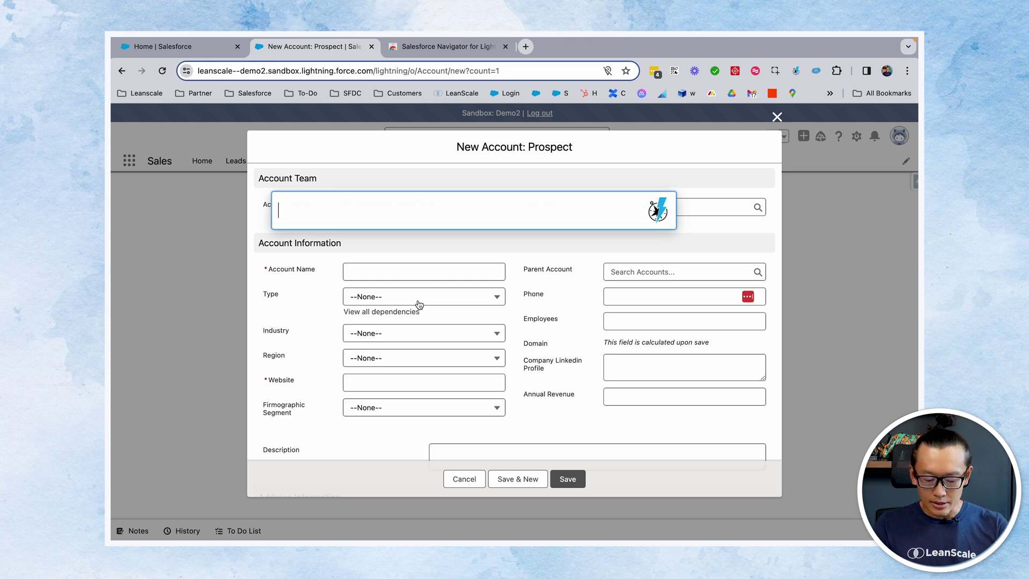
{"action": "type", "text": "new lead"}
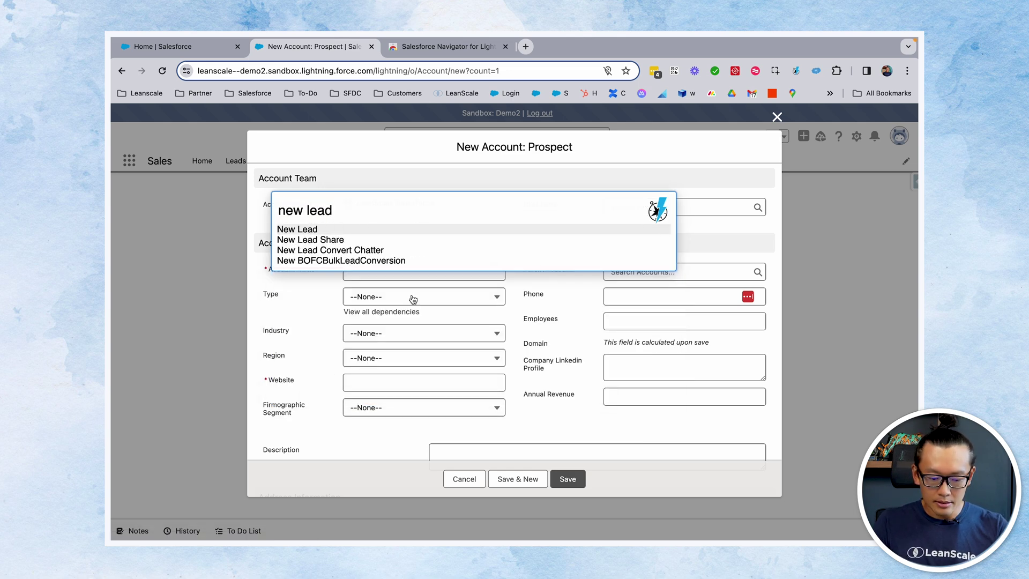
{"action": "left_click", "coordinate": [312, 231]}
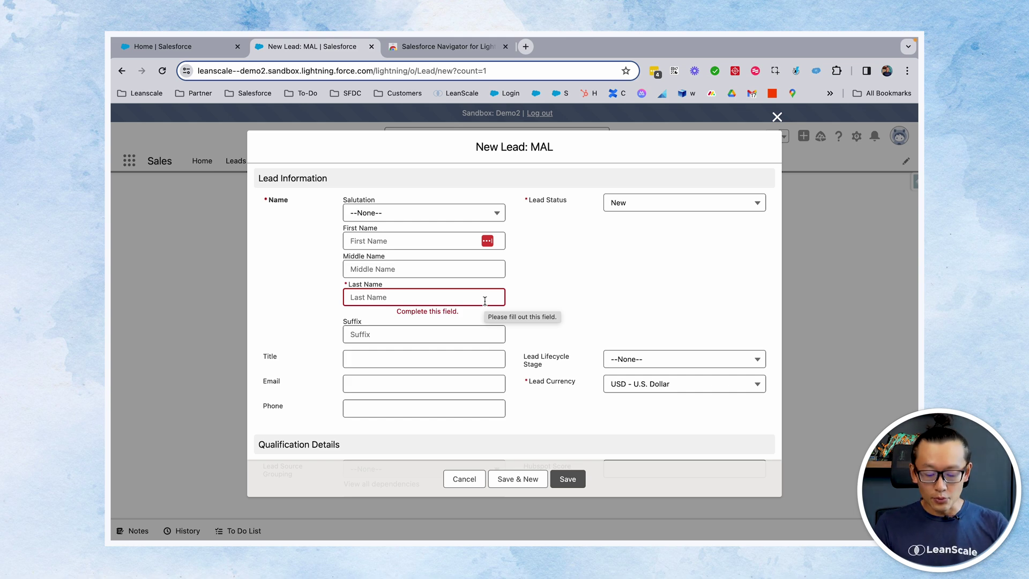
Run Navigator's 'login as' command for a chosen user
{"action": "key", "text": "super+shift+space"}
{"action": "type", "text": "log"}
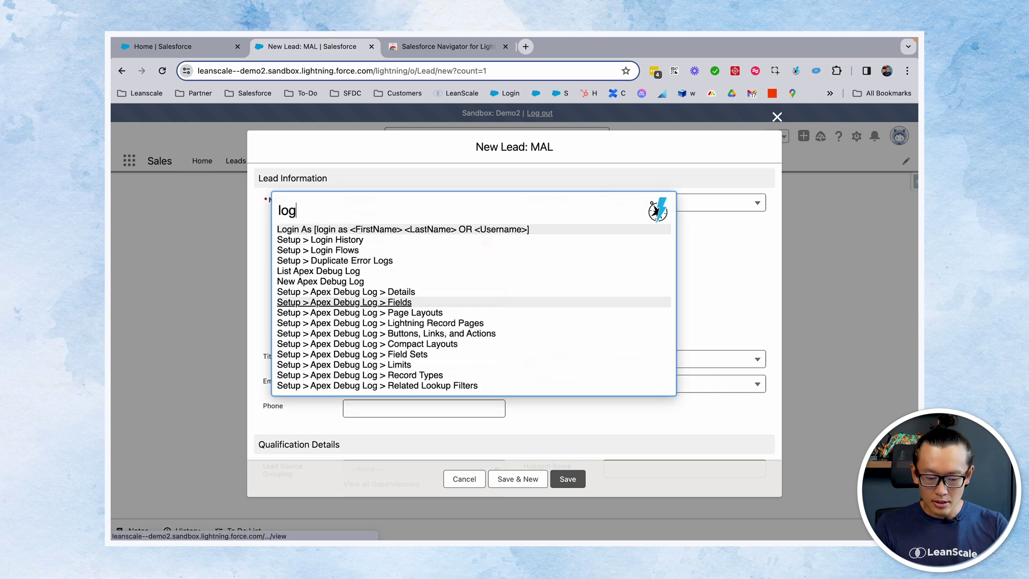
{"action": "type", "text": "in as"}
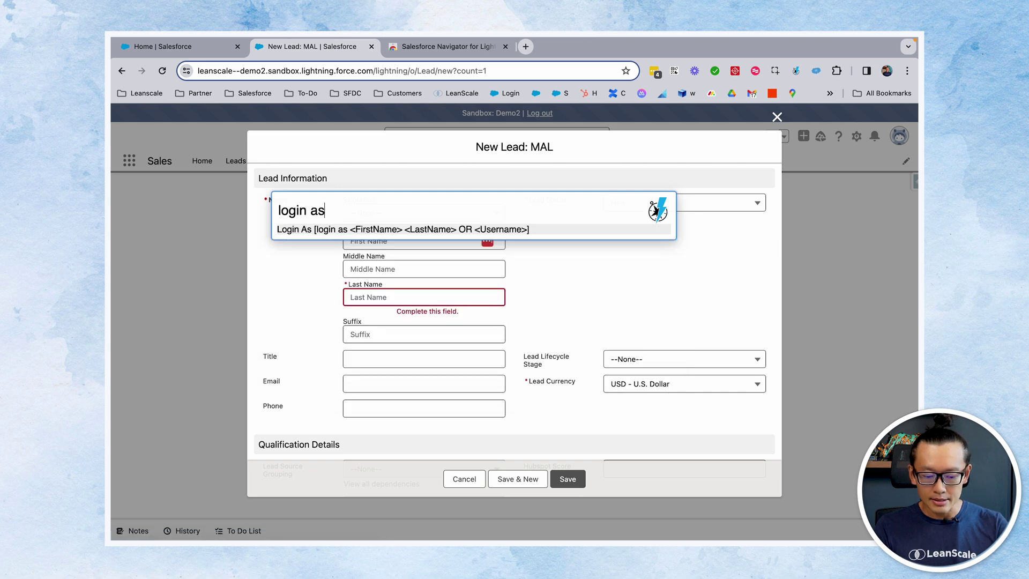
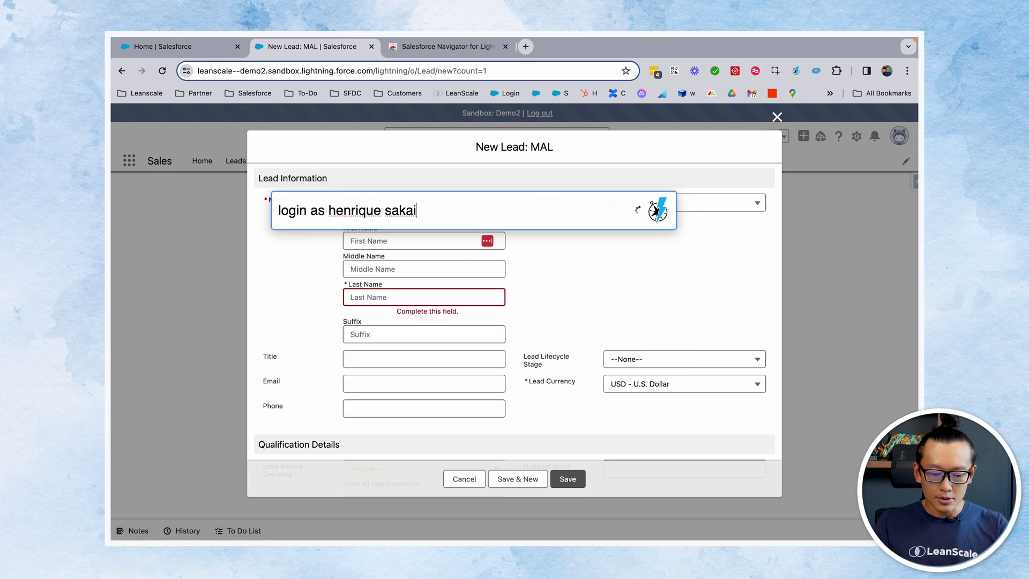
{"action": "key", "text": "Return"}
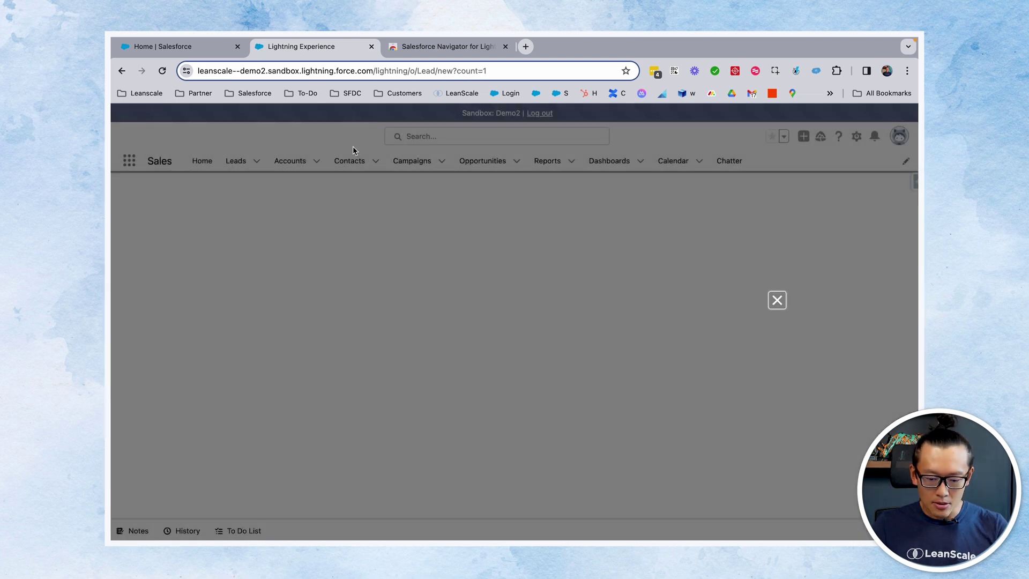
Close the new lead form and run the Navigator global search '?testing'
{"action": "left_click", "coordinate": [776, 115]}
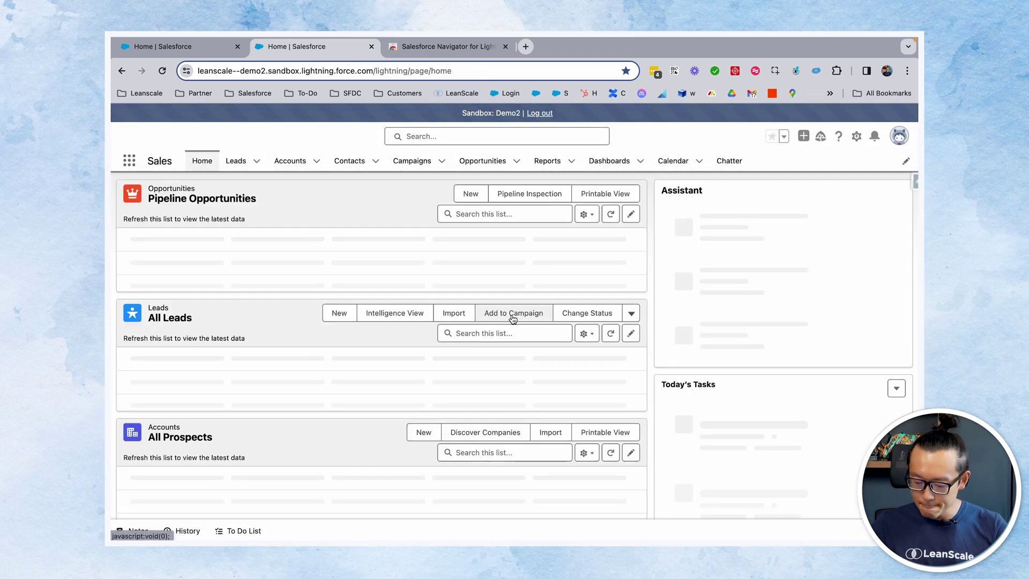
{"action": "key", "text": "super+shift+space"}
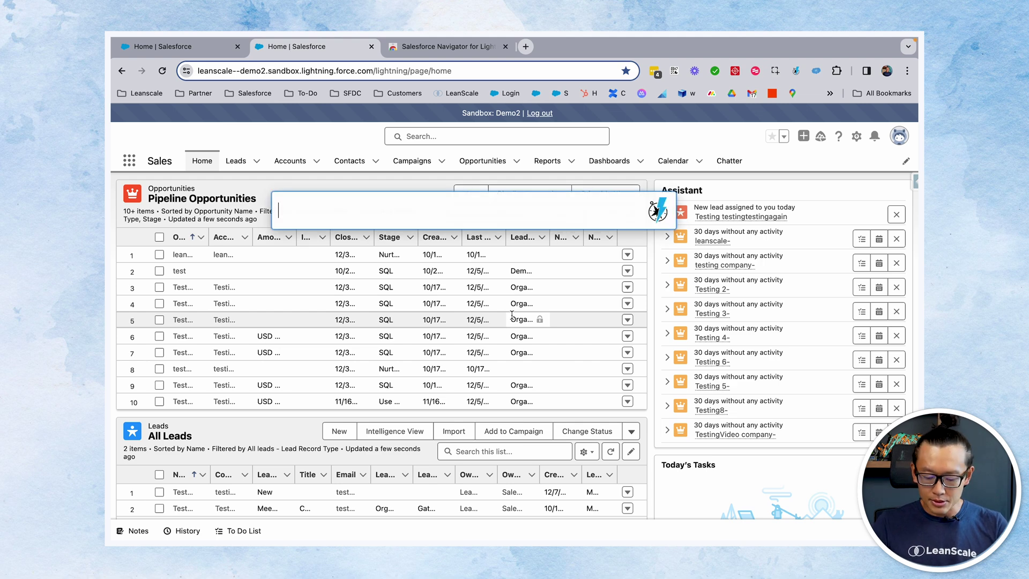
{"action": "type", "text": "?"}
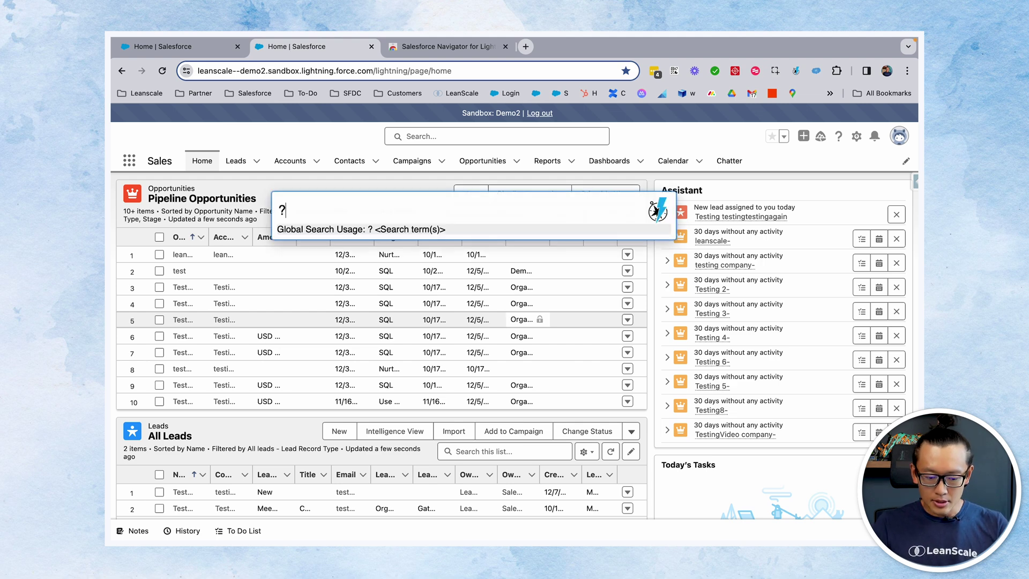
{"action": "type", "text": "testing"}
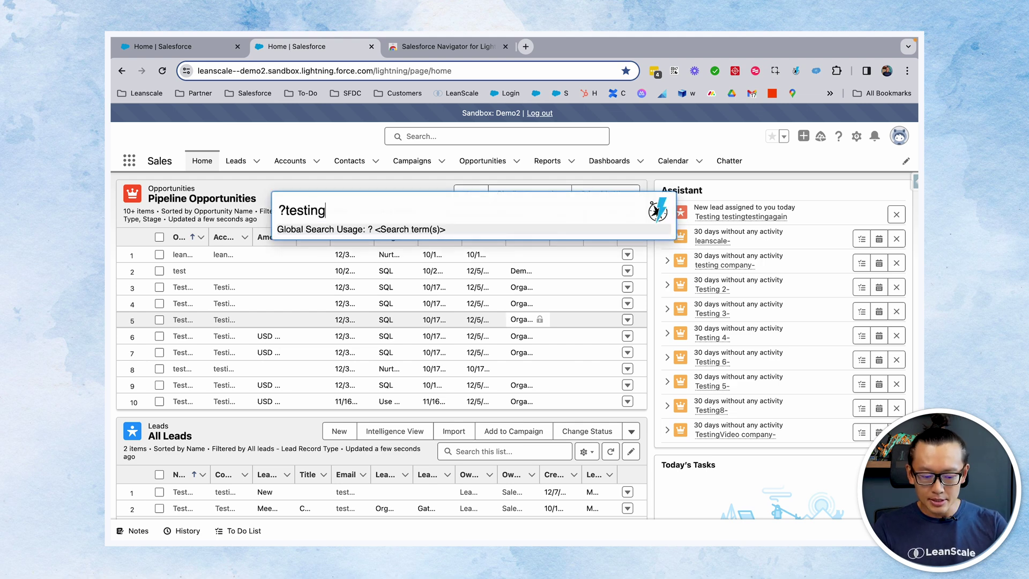
{"action": "key", "text": "Return"}
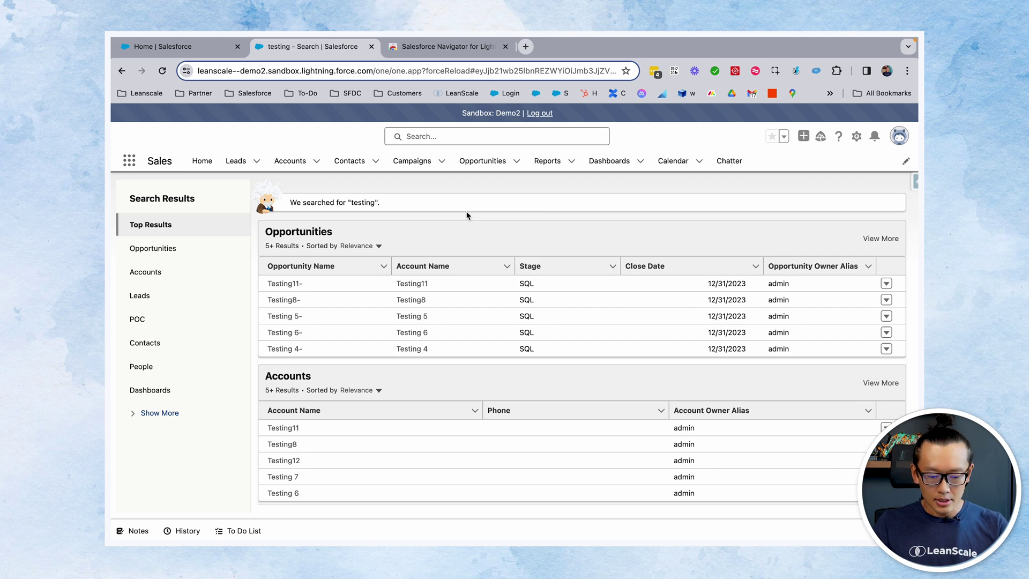
{"action": "scroll", "coordinate": [472, 456], "scroll_direction": "down", "scroll_amount": 10}
{"action": "scroll", "coordinate": [472, 456], "scroll_direction": "up", "scroll_amount": 10}
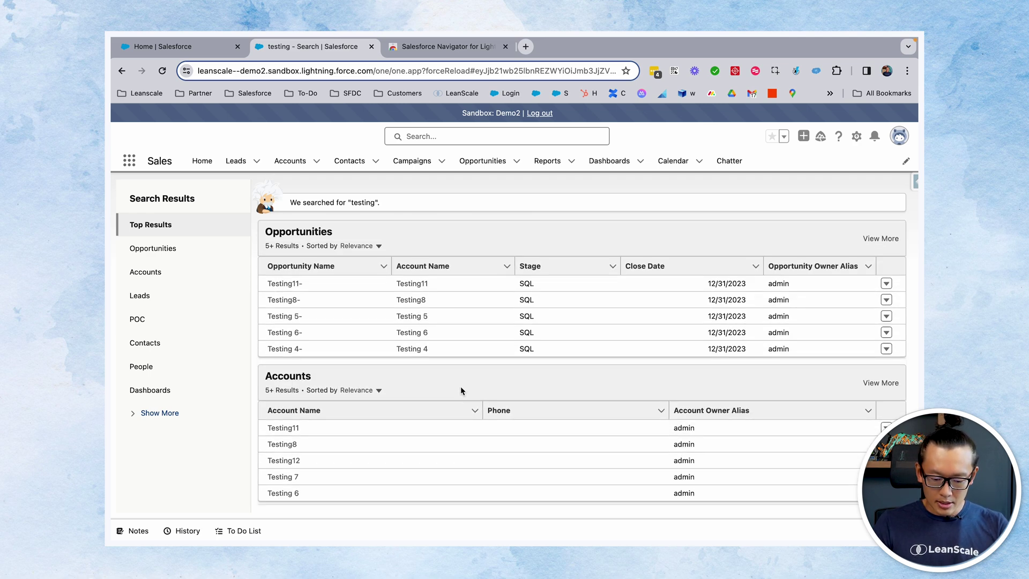
{"action": "key", "text": "super+shift+space"}
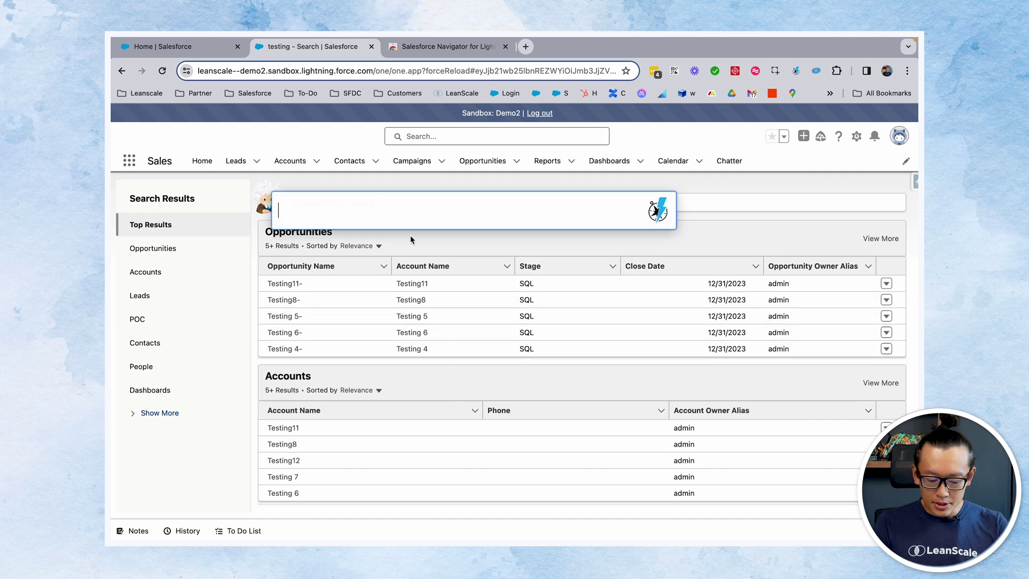
Open Setup > Lead > Fields from the 'lead field' query in a new tab
{"action": "type", "text": "lead field"}
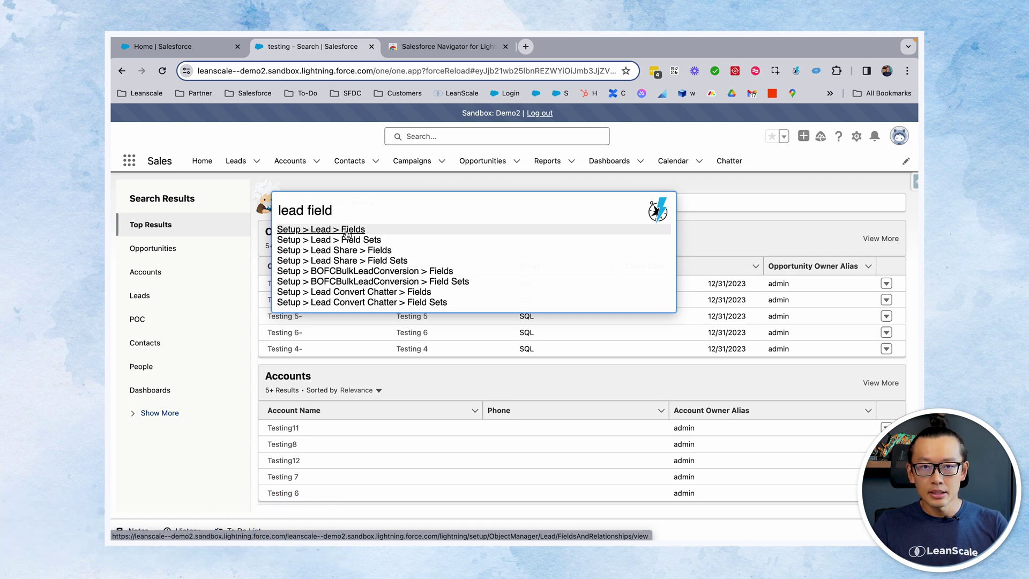
{"action": "key", "text": "super+Return"}
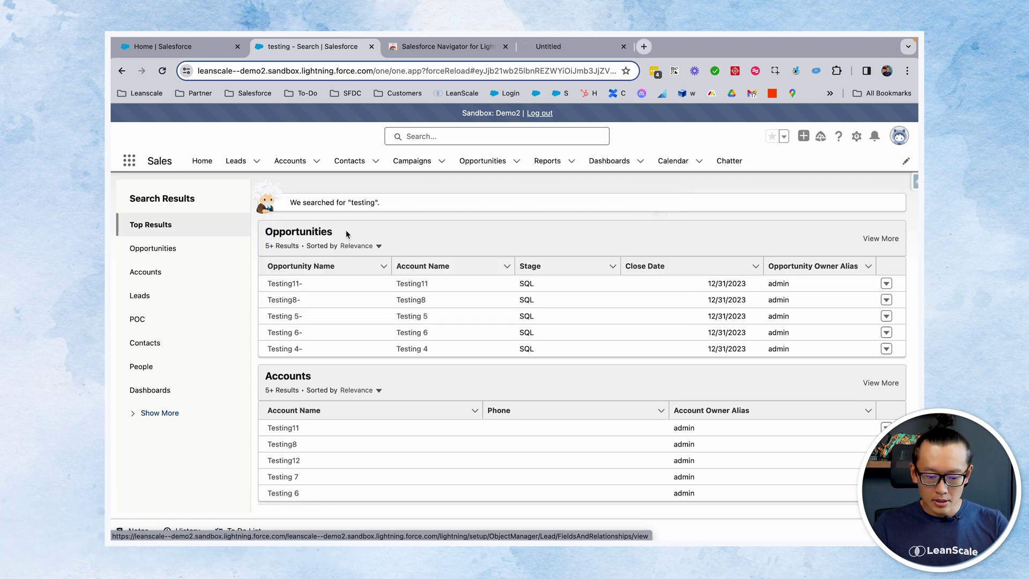
{"action": "left_click", "coordinate": [555, 48]}
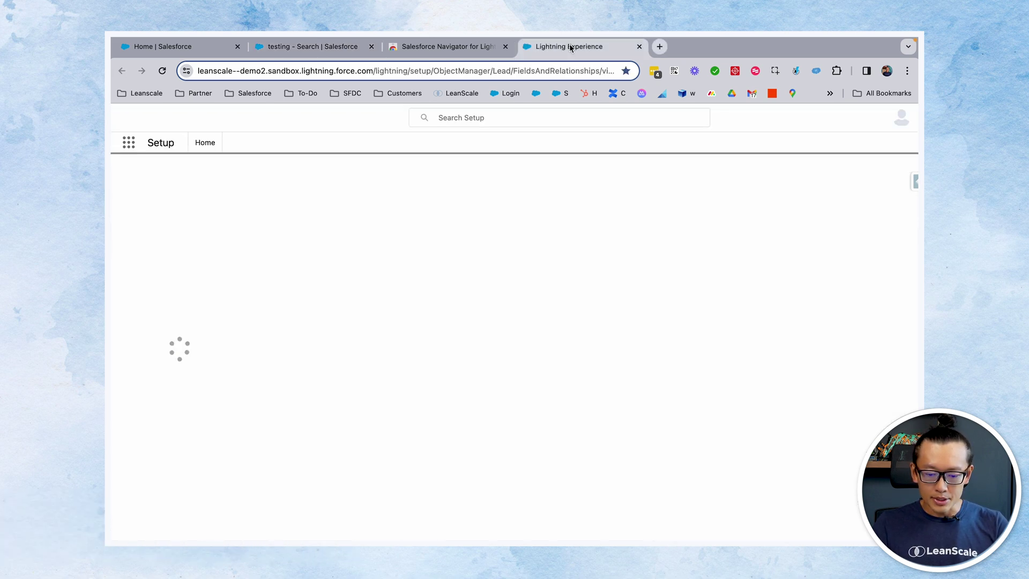